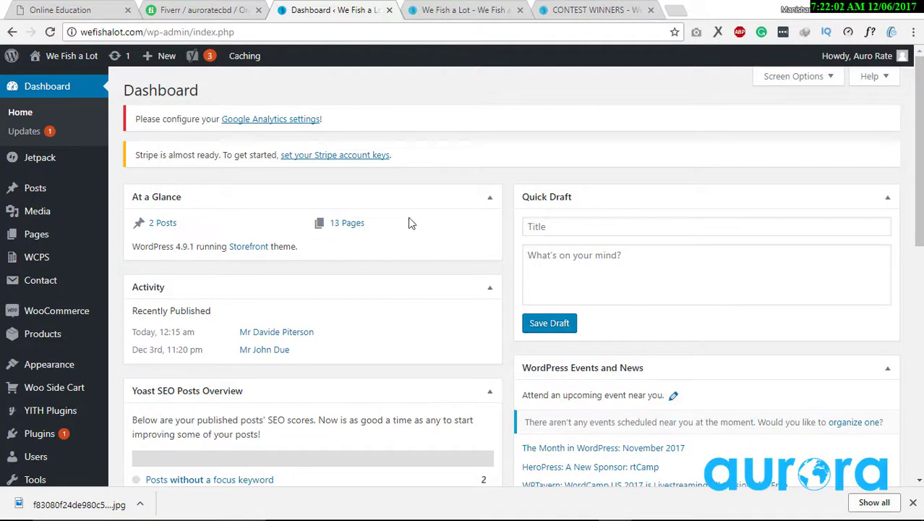
Close the Chrome downloads bar and scroll the dashboard down to the WZoneLite menu item
{"action": "left_click", "coordinate": [912, 502]}
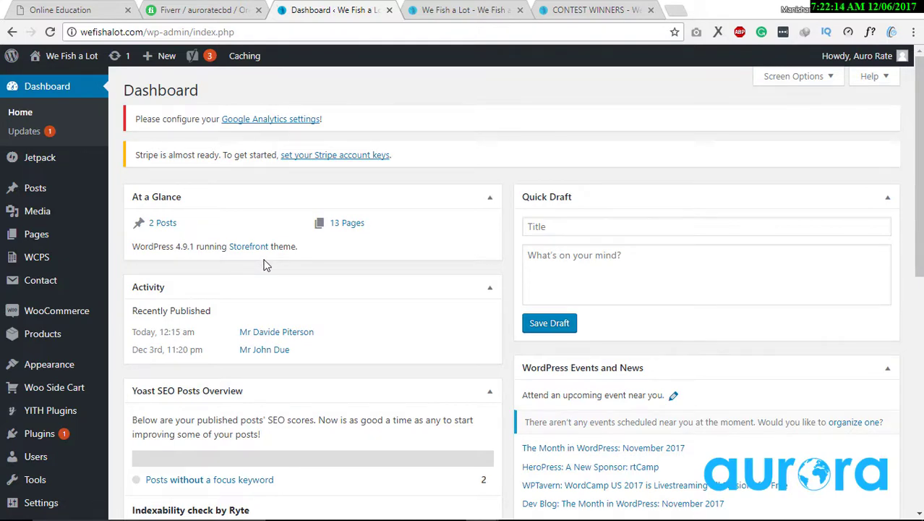
{"action": "scroll", "coordinate": [44, 289], "scroll_direction": "down", "scroll_amount": 7}
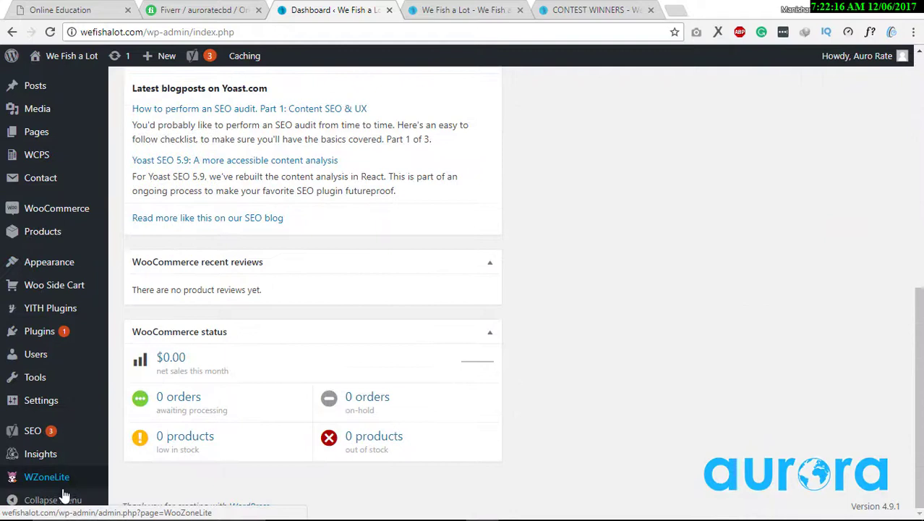
{"action": "mouse_move", "coordinate": [46, 476]}
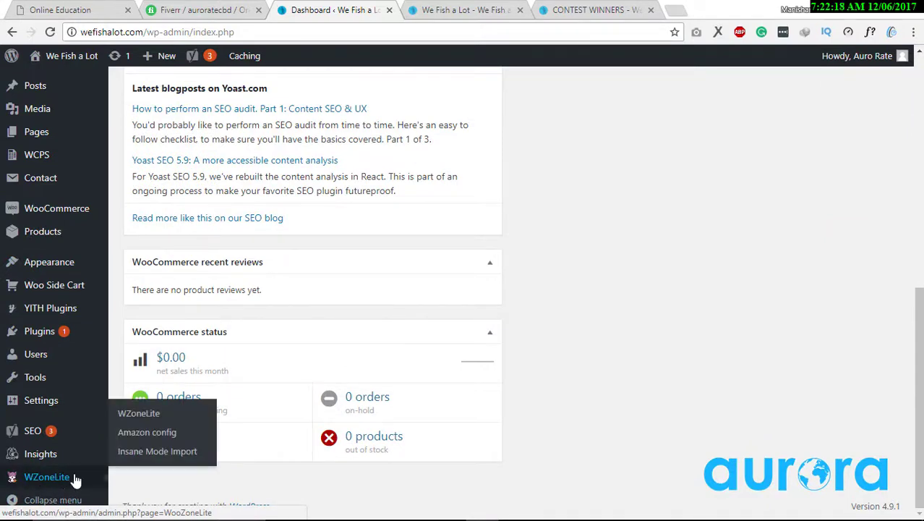
Open WZoneLite's Insane Import Mode product importer with an empty search form
{"action": "left_click", "coordinate": [74, 479]}
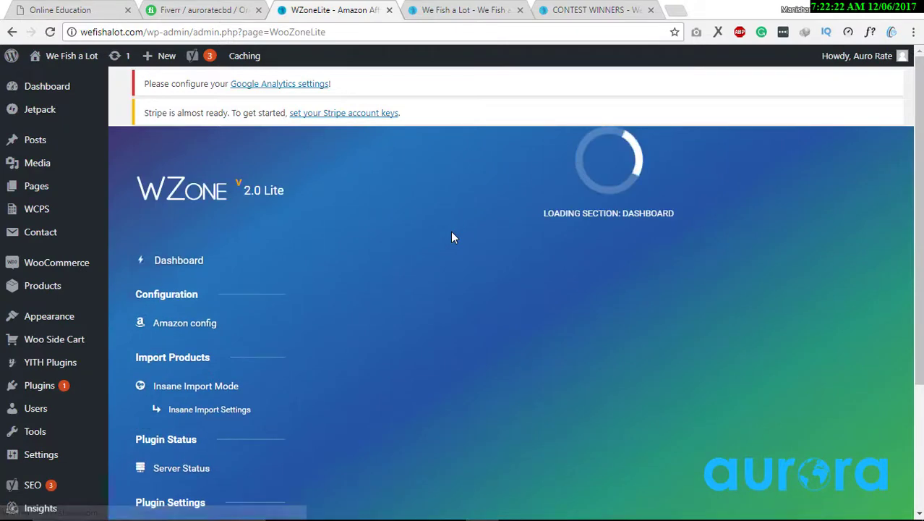
{"action": "scroll", "coordinate": [453, 237], "scroll_direction": "down", "scroll_amount": 3}
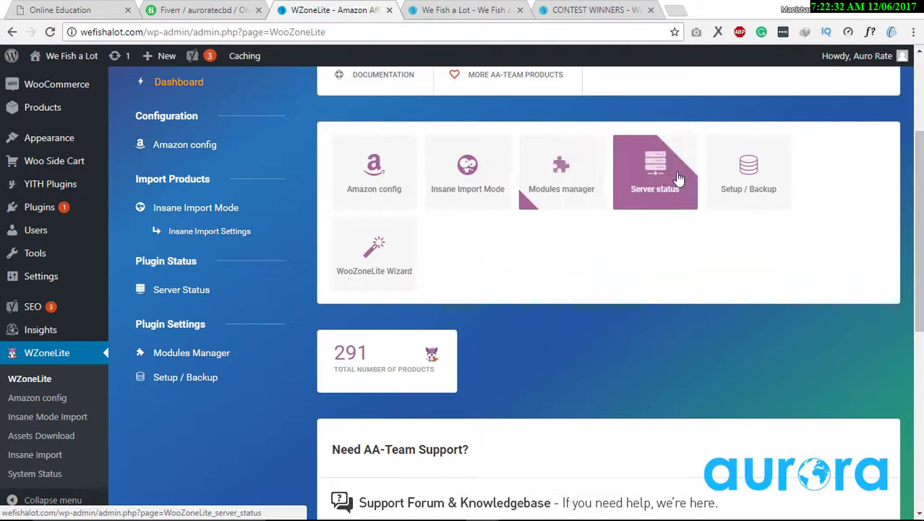
{"action": "left_click", "coordinate": [209, 217]}
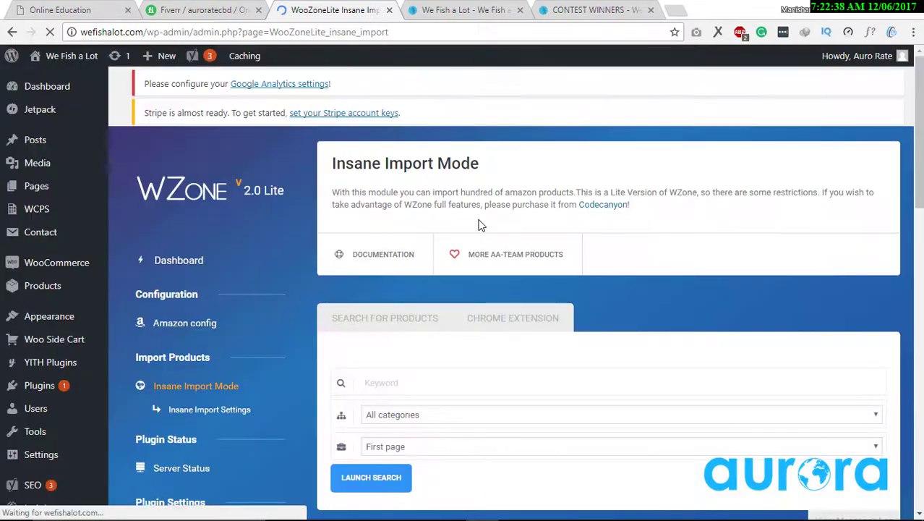
{"action": "scroll", "coordinate": [477, 217], "scroll_direction": "down", "scroll_amount": 5}
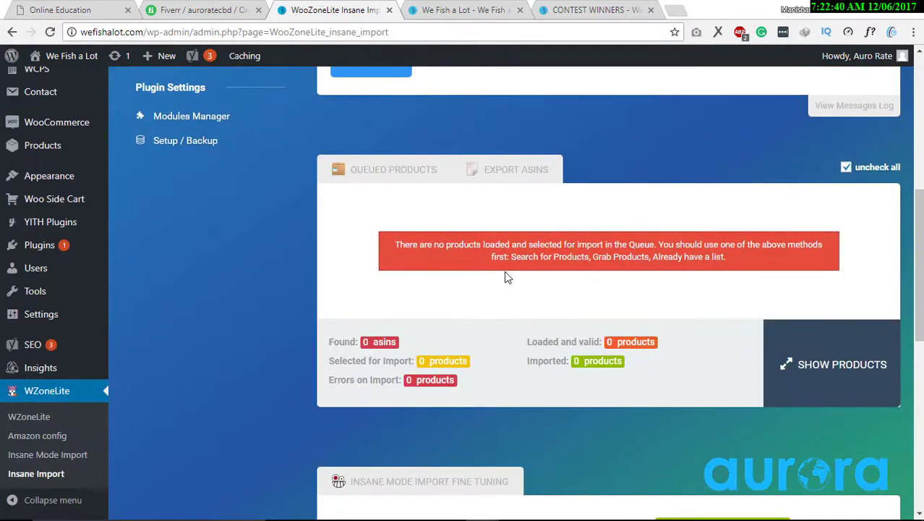
{"action": "scroll", "coordinate": [504, 270], "scroll_direction": "up", "scroll_amount": 5}
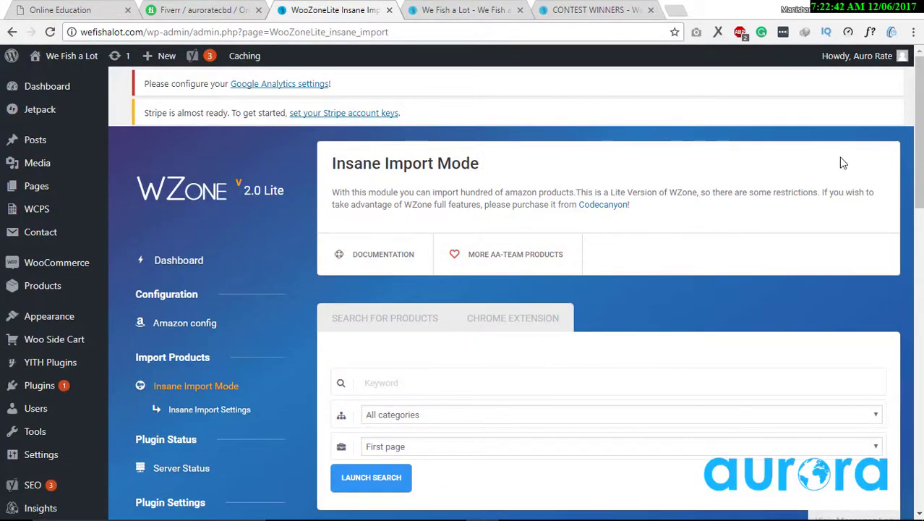
{"action": "left_click_drag", "start_coordinate": [917, 154], "coordinate": [917, 197]}
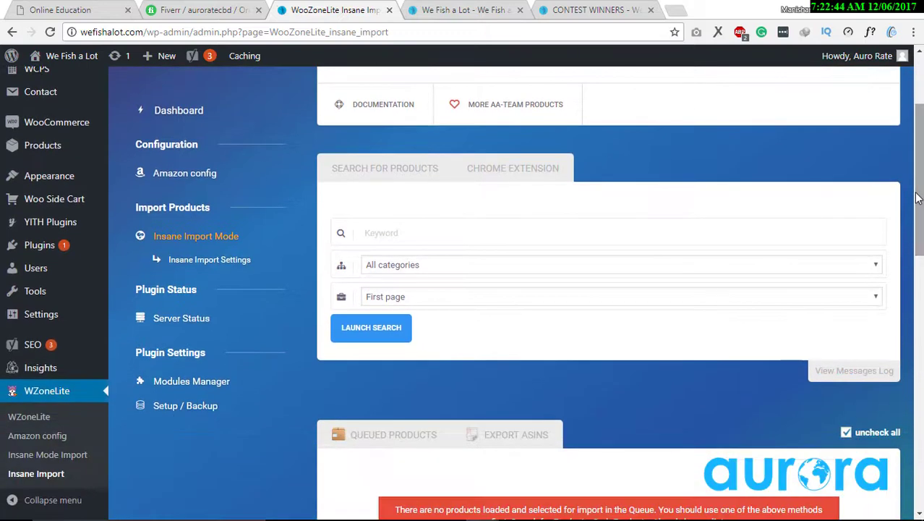
Search Amazon for 'Fishing Kayaks and Boats' across the first 4 result pages
{"action": "left_click", "coordinate": [385, 233]}
{"action": "type", "text": "Fishing Kayaks and Boats"}
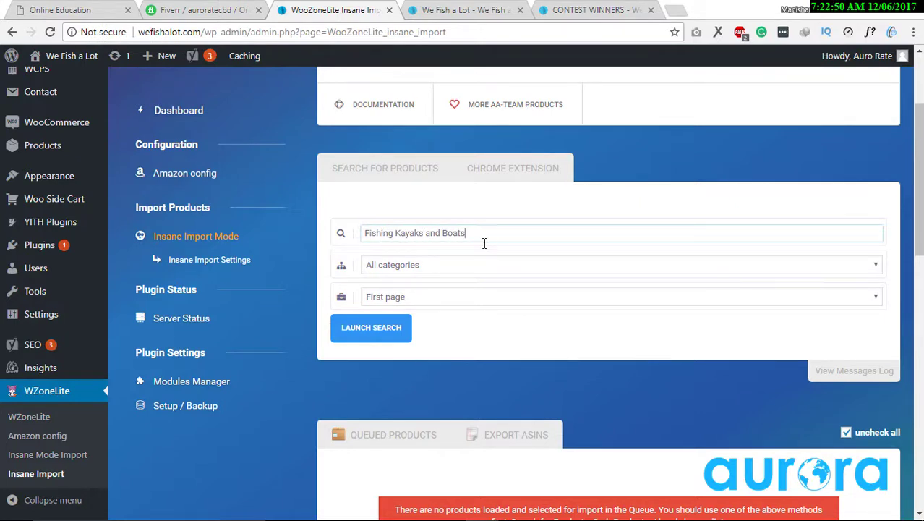
{"action": "left_click", "coordinate": [504, 295]}
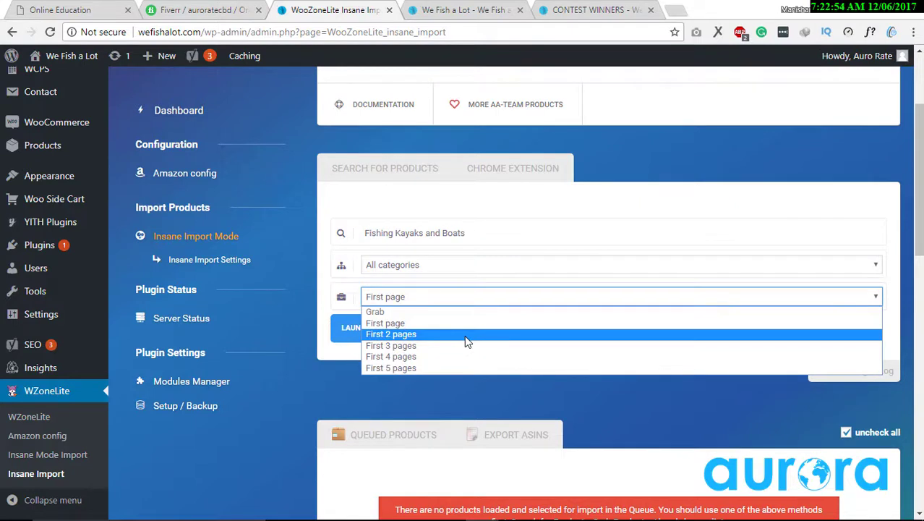
{"action": "left_click", "coordinate": [447, 357]}
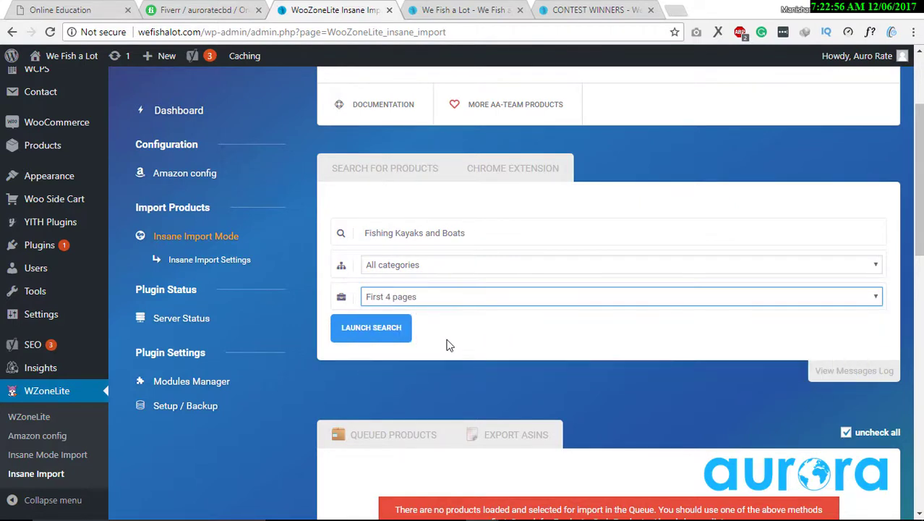
{"action": "left_click", "coordinate": [396, 330]}
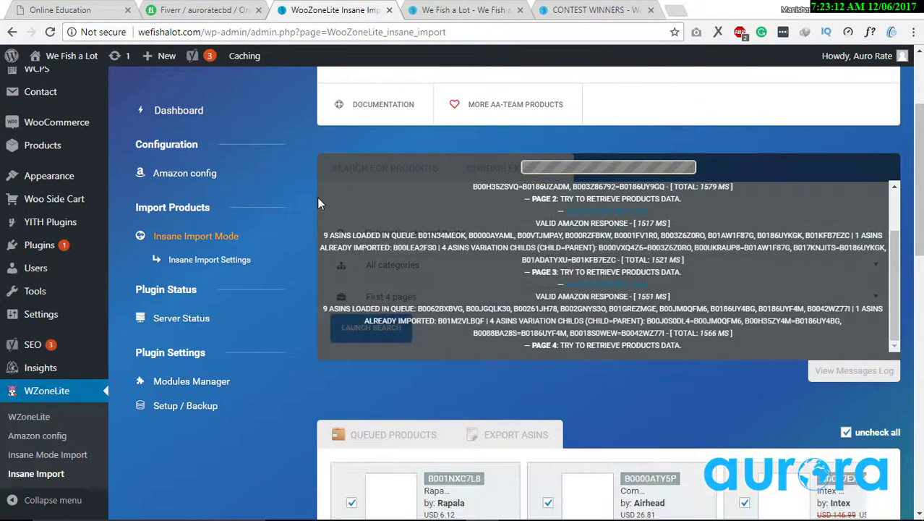
Expand the 37 selected queued products into a card grid and scroll to the import options
{"action": "scroll", "coordinate": [492, 253], "scroll_direction": "down", "scroll_amount": 4}
{"action": "scroll", "coordinate": [521, 242], "scroll_direction": "down", "scroll_amount": 2}
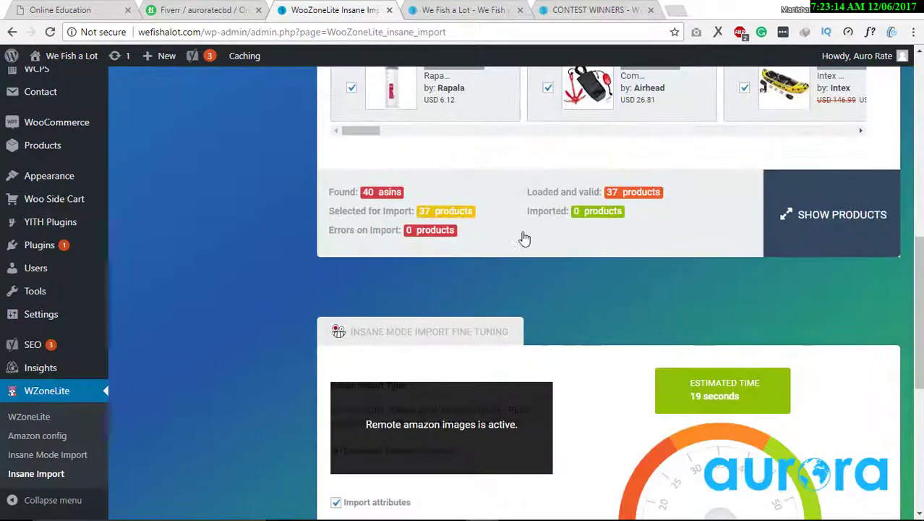
{"action": "left_click", "coordinate": [796, 195]}
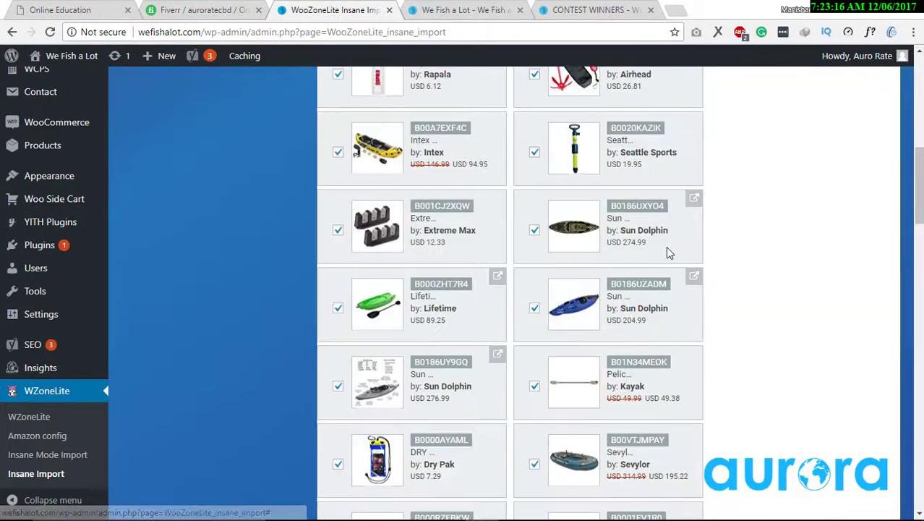
{"action": "left_click_drag", "start_coordinate": [919, 195], "coordinate": [910, 455]}
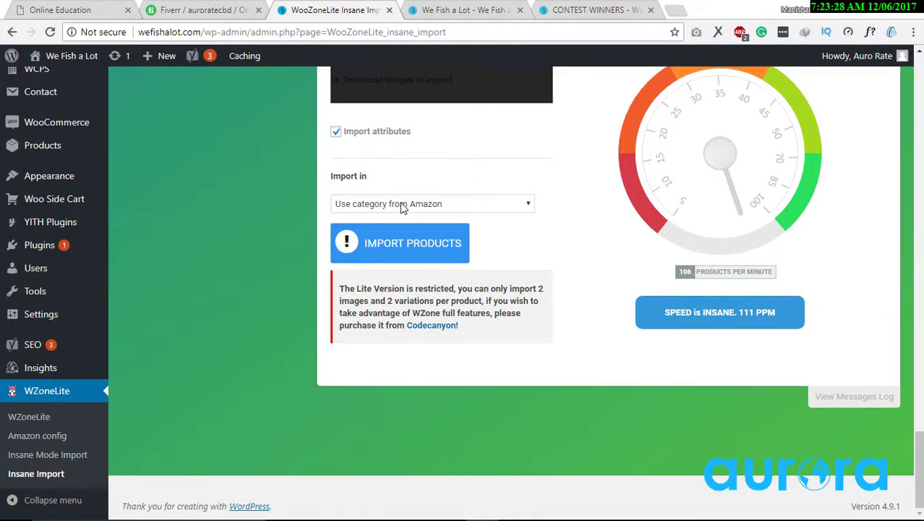
Import the 37 queued products into the 'Fishing Kayaks and Boats' category
{"action": "left_click", "coordinate": [463, 207]}
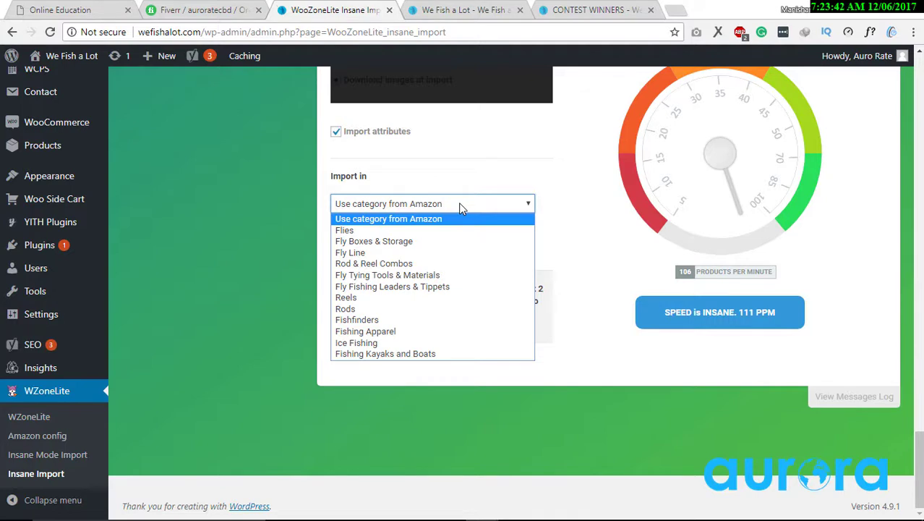
{"action": "left_click", "coordinate": [382, 356]}
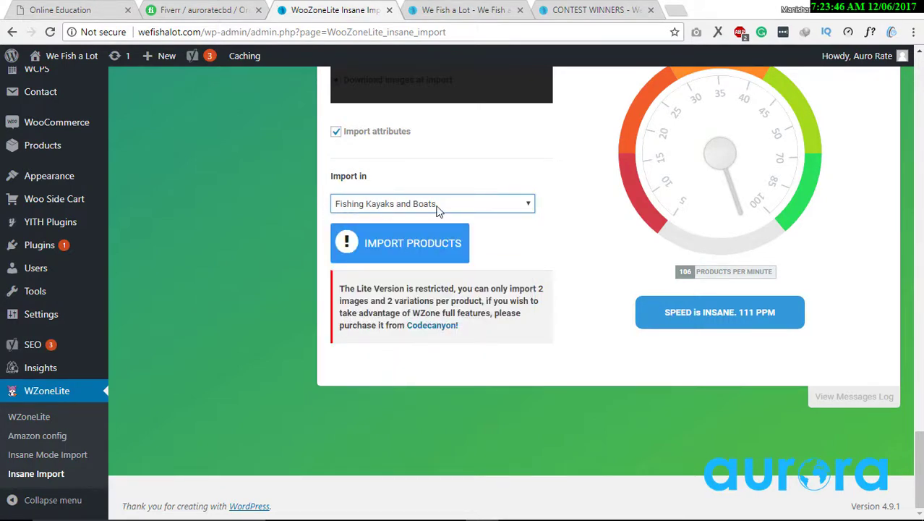
{"action": "left_click", "coordinate": [396, 250]}
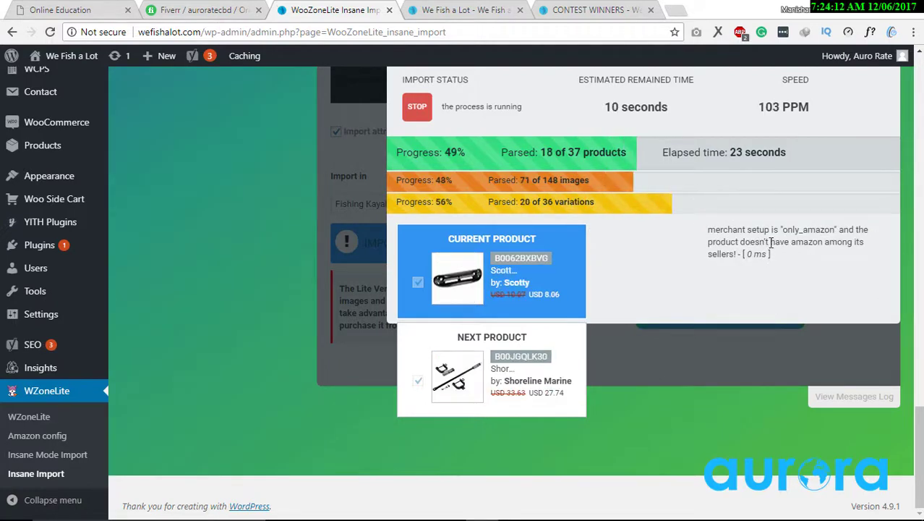
Wait until 37 products, 148 images and 36 variations are all parsed at 100%
{"action": "left_click_drag", "start_coordinate": [697, 235], "coordinate": [798, 257]}
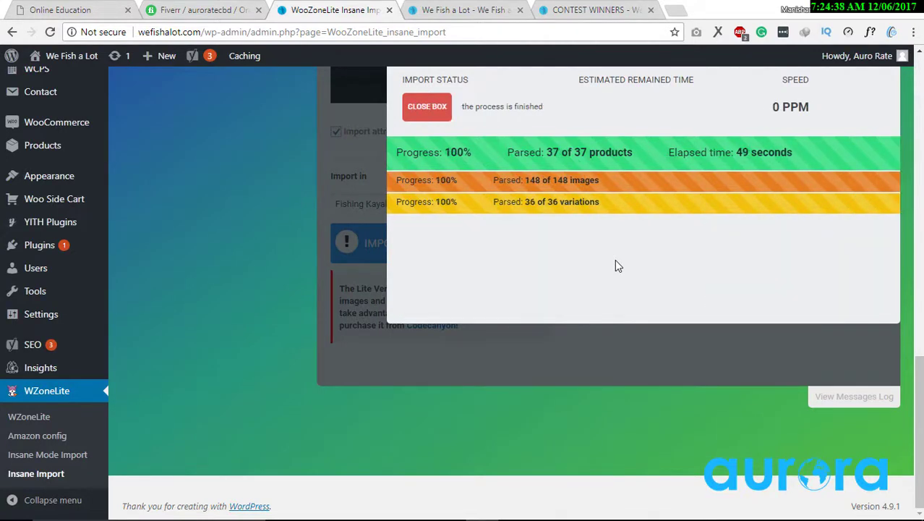
Close the import status box, review the 23 imported / 14 errors summary, and go to the Contest Winners page
{"action": "left_click", "coordinate": [427, 107]}
{"action": "left_click_drag", "start_coordinate": [920, 427], "coordinate": [685, 296]}
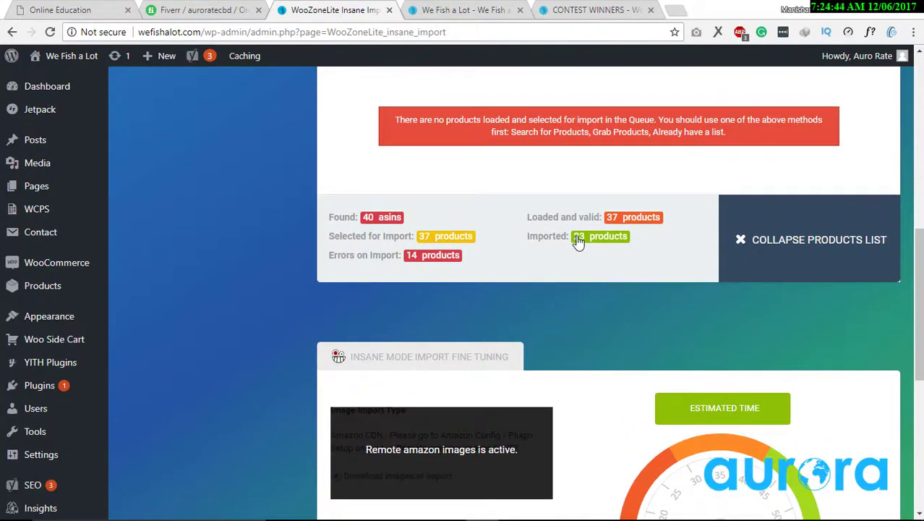
{"action": "scroll", "coordinate": [626, 332], "scroll_direction": "down", "scroll_amount": 4}
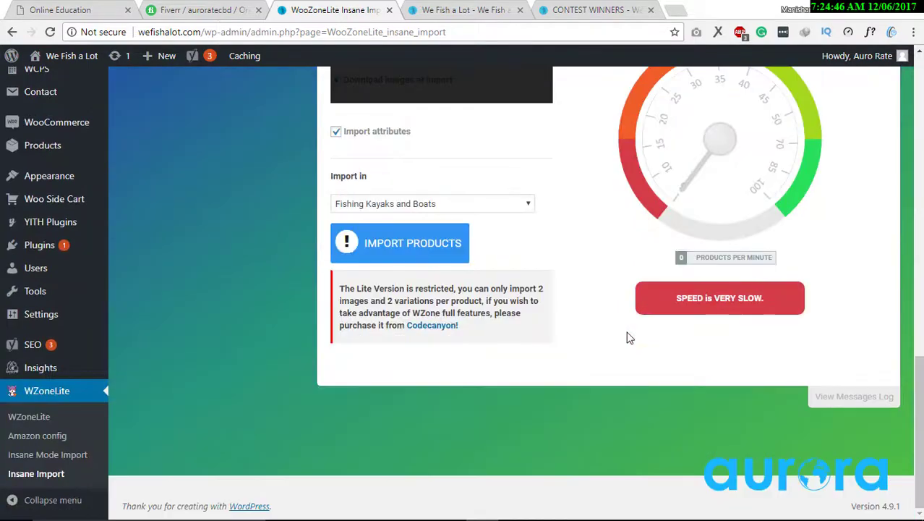
{"action": "scroll", "coordinate": [627, 331], "scroll_direction": "up", "scroll_amount": 6}
{"action": "scroll", "coordinate": [627, 331], "scroll_direction": "up", "scroll_amount": 10}
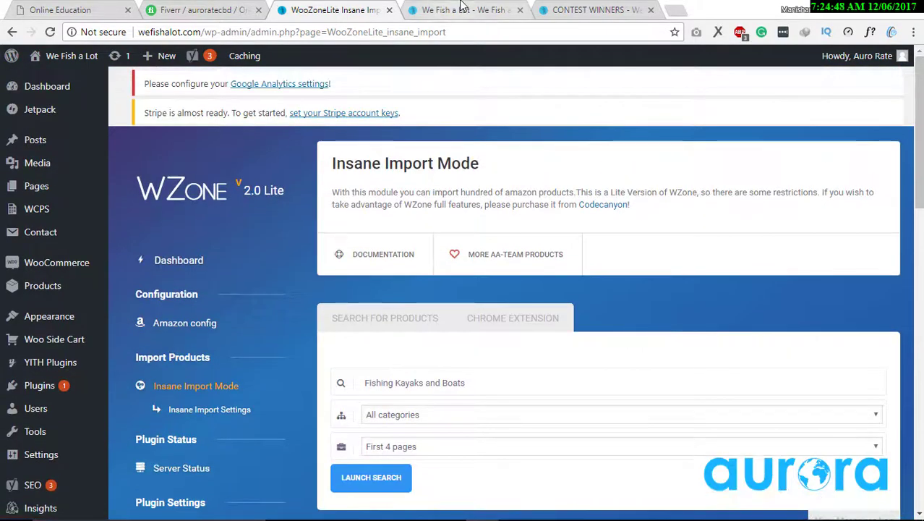
{"action": "left_click", "coordinate": [593, 10]}
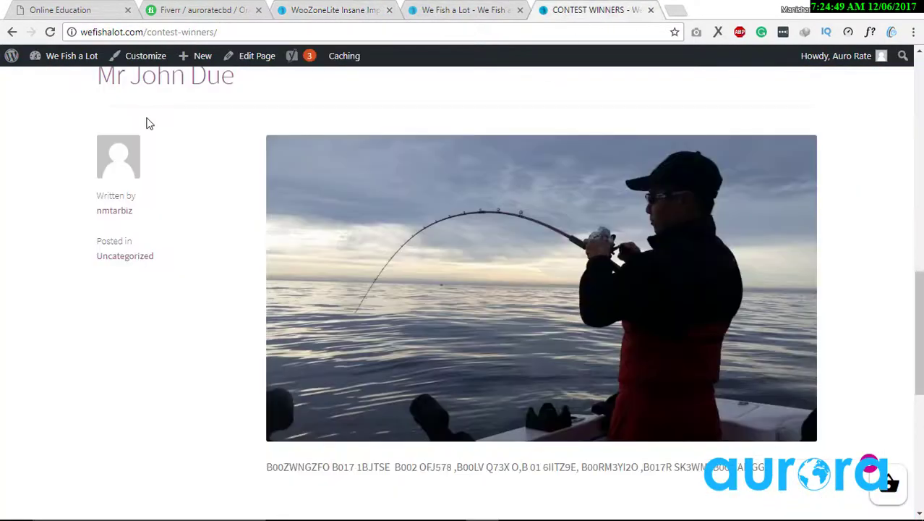
From the We Fish a Lot homepage, open the Fishing Kayaks and Boats category
{"action": "left_click", "coordinate": [470, 11]}
{"action": "left_click", "coordinate": [50, 32]}
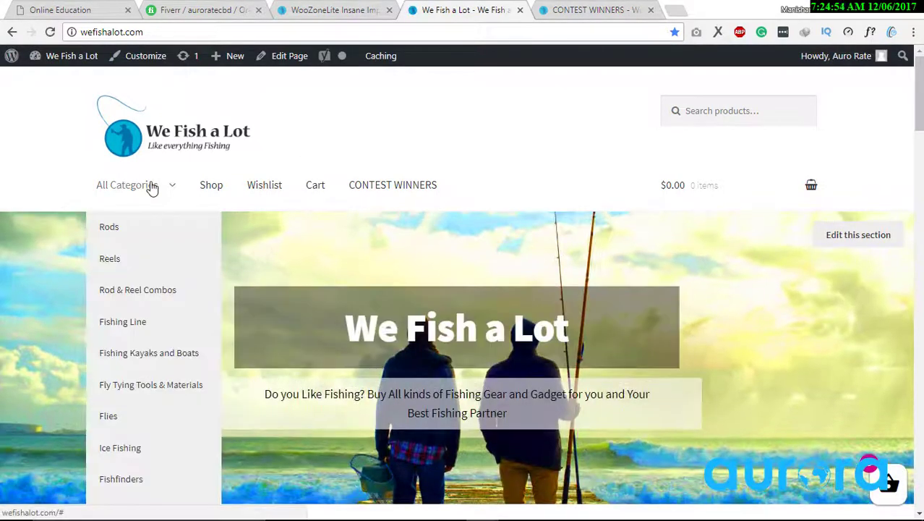
{"action": "left_click", "coordinate": [152, 187]}
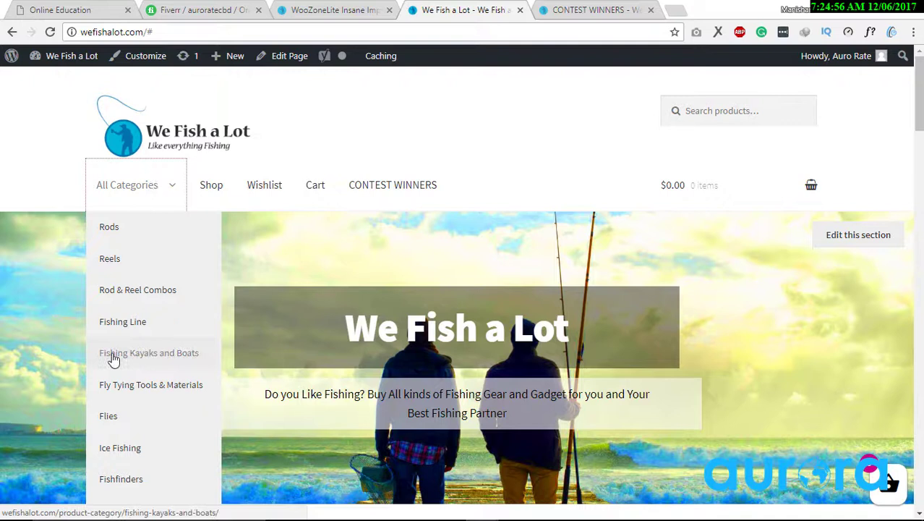
{"action": "left_click", "coordinate": [185, 360]}
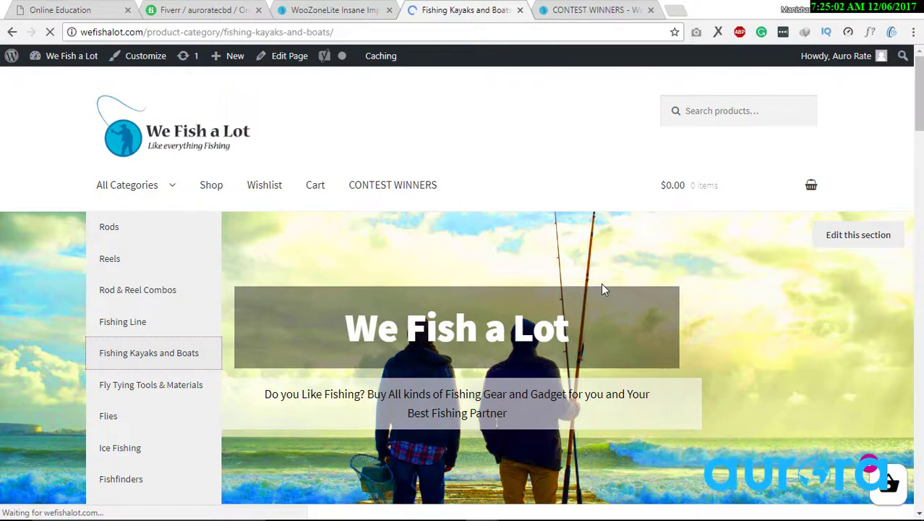
Scroll through the category's 23 imported products, such as the Intex Explorer 200 boat
{"action": "scroll", "coordinate": [551, 259], "scroll_direction": "down", "scroll_amount": 5}
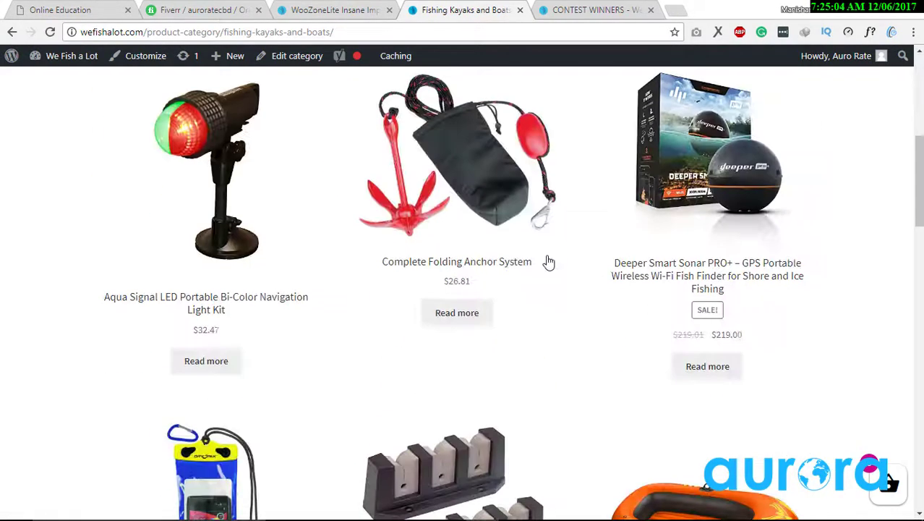
{"action": "scroll", "coordinate": [745, 203], "scroll_direction": "down", "scroll_amount": 5}
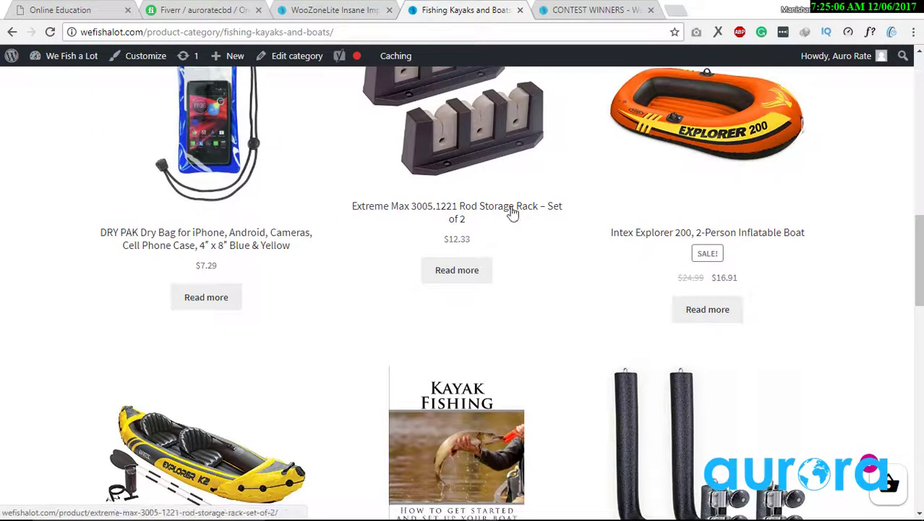
{"action": "scroll", "coordinate": [702, 227], "scroll_direction": "up", "scroll_amount": 5}
{"action": "scroll", "coordinate": [702, 229], "scroll_direction": "down", "scroll_amount": 5}
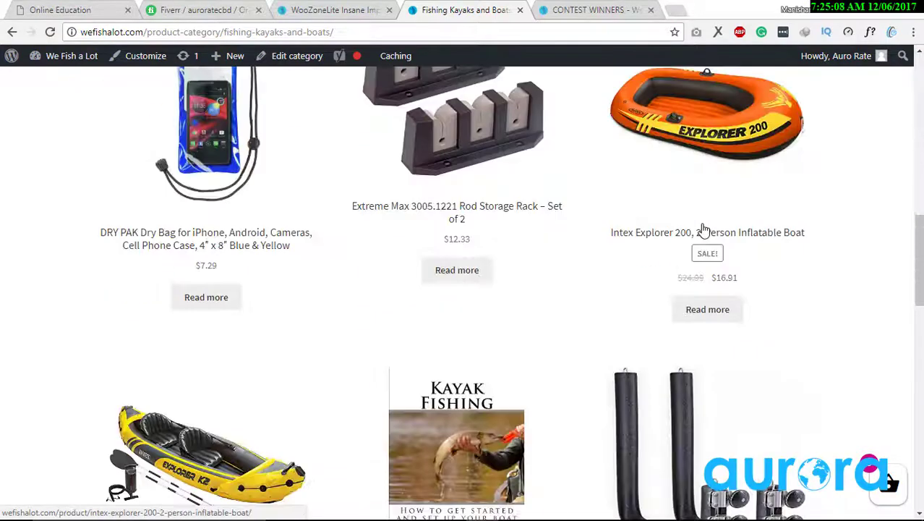
{"action": "scroll", "coordinate": [703, 230], "scroll_direction": "down", "scroll_amount": 5}
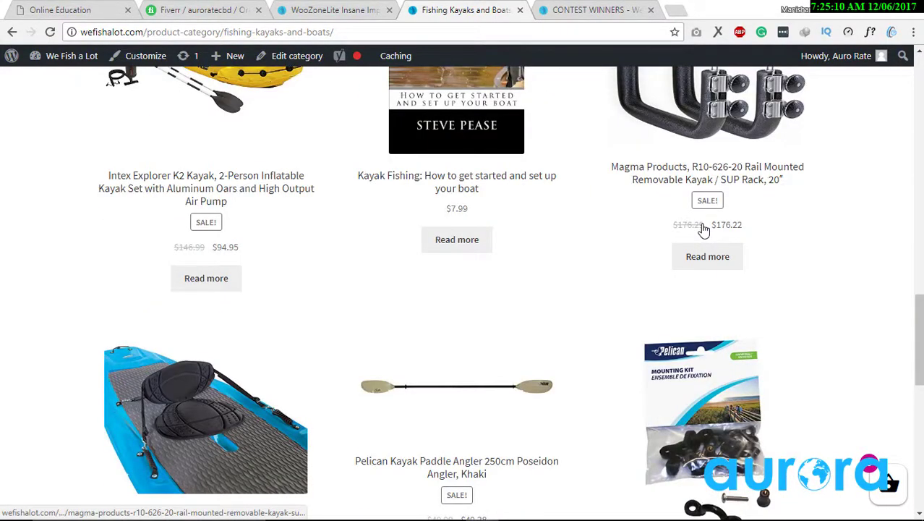
{"action": "scroll", "coordinate": [703, 229], "scroll_direction": "down", "scroll_amount": 10}
{"action": "scroll", "coordinate": [703, 228], "scroll_direction": "up", "scroll_amount": 5}
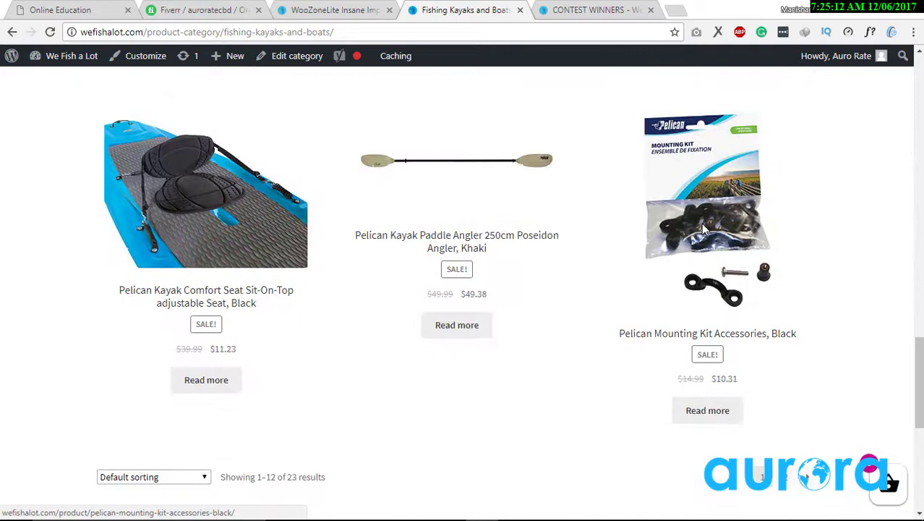
{"action": "scroll", "coordinate": [703, 229], "scroll_direction": "up", "scroll_amount": 5}
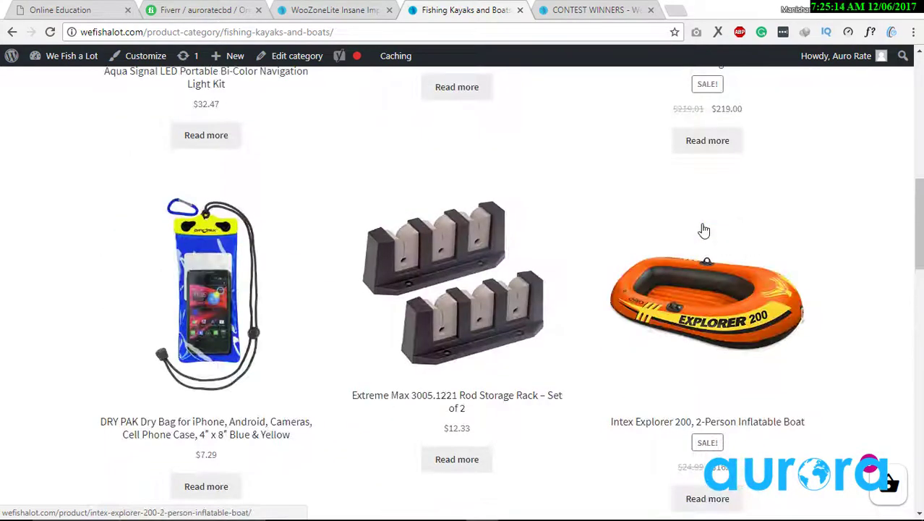